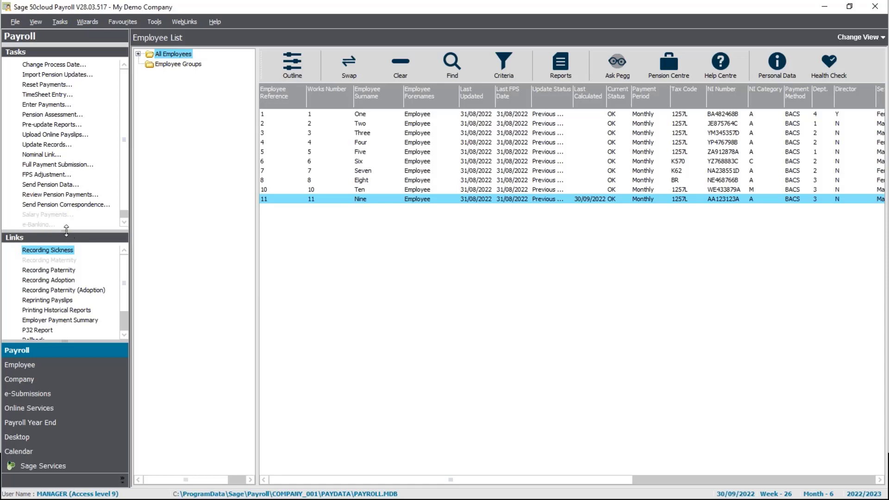
- Open sickness recording for the selected employee and enter a sickness period from 12/09/2022 to 25/09/2022
mouse_move(67, 230)
mouse_down()
mouse_move(66, 345)
mouse_move(66, 214)
mouse_move(62, 278)
mouse_move(61, 246)
mouse_up()
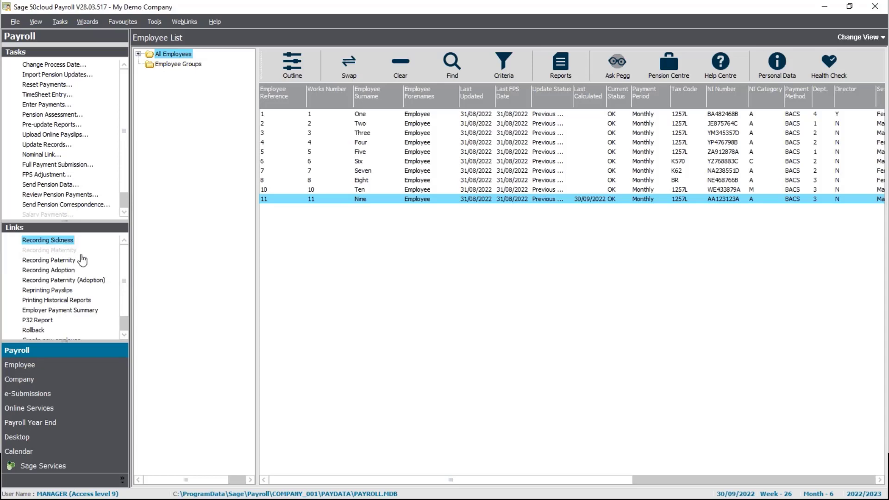
click(60, 242)
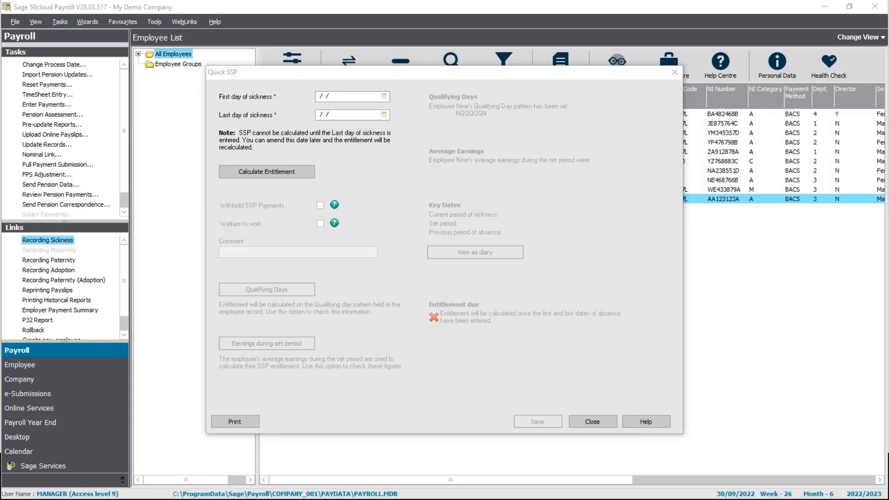
click(322, 96)
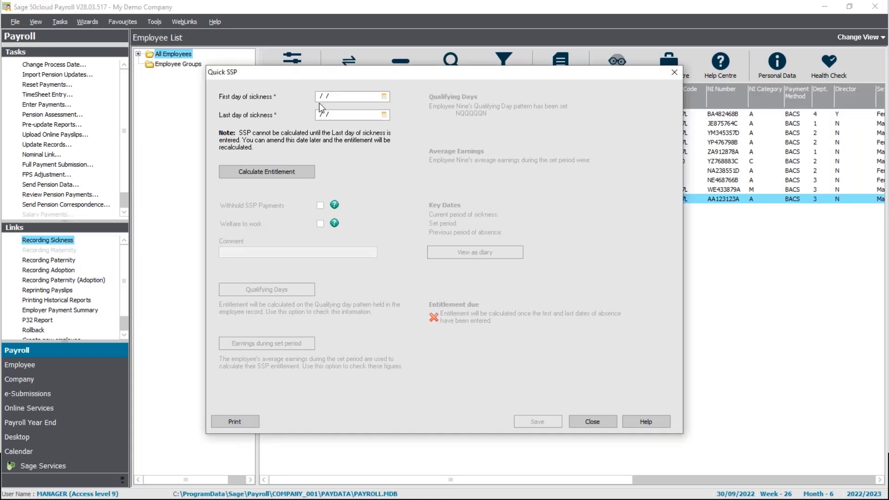
text(12/09/2022)
key(Tab)
text(25/)
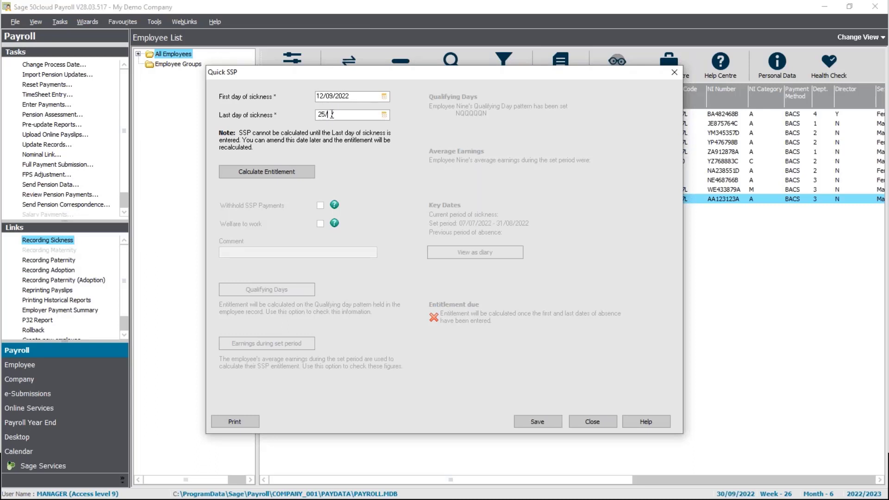
text(08/)
text(22)
key(BackSpace)
key(BackSpace)
text(2022)
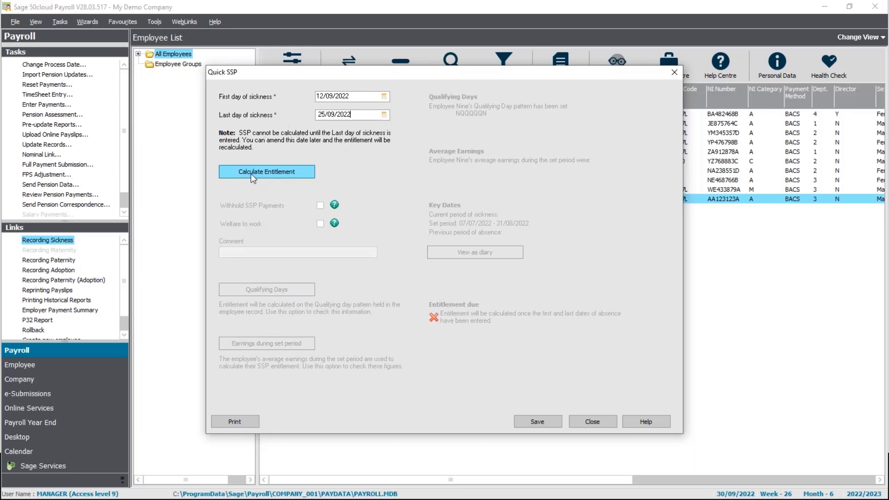
- Calculate the SSP entitlement for the entered sickness period, and close the form without keeping the changes
click(292, 171)
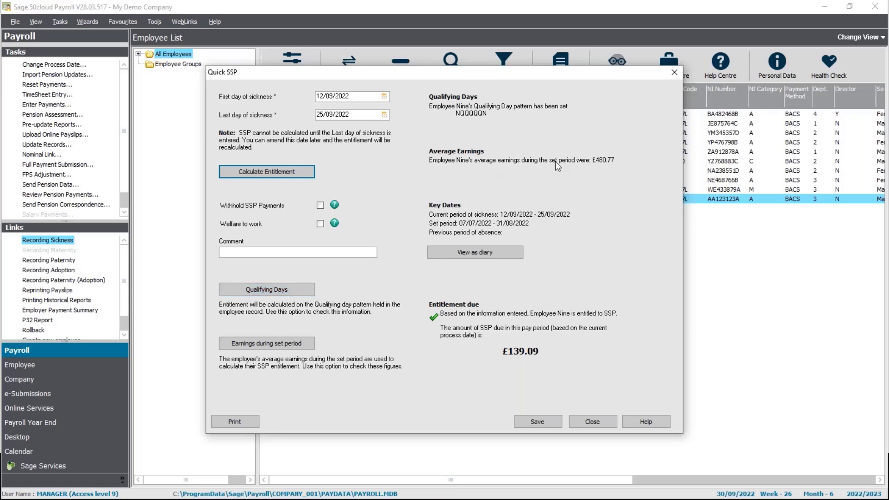
click(606, 422)
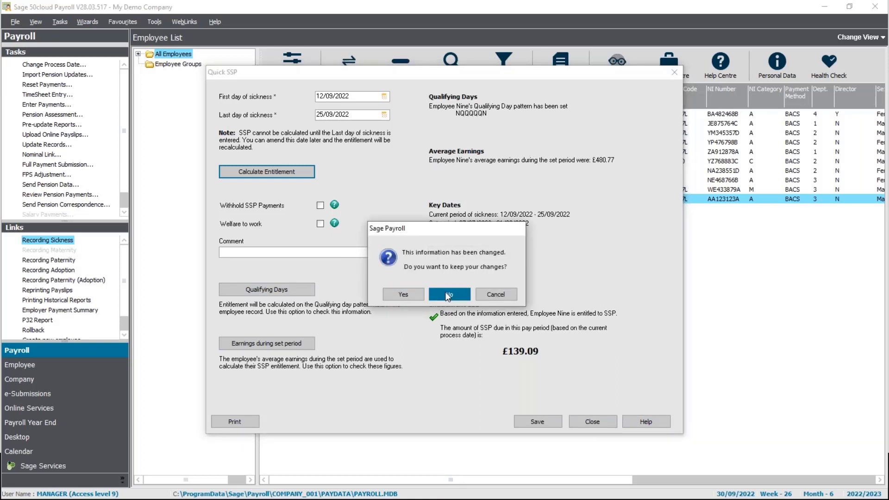
click(447, 294)
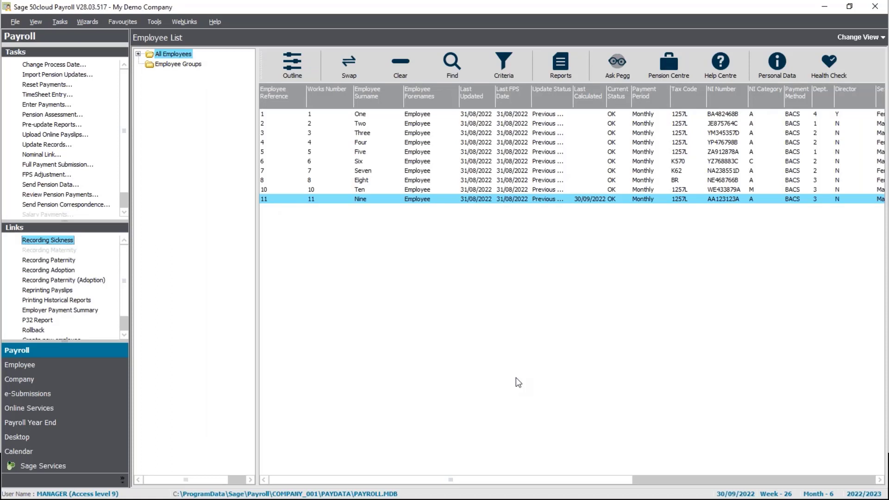
- Open the selected employee's record and show the absence calendar
right_click(381, 199)
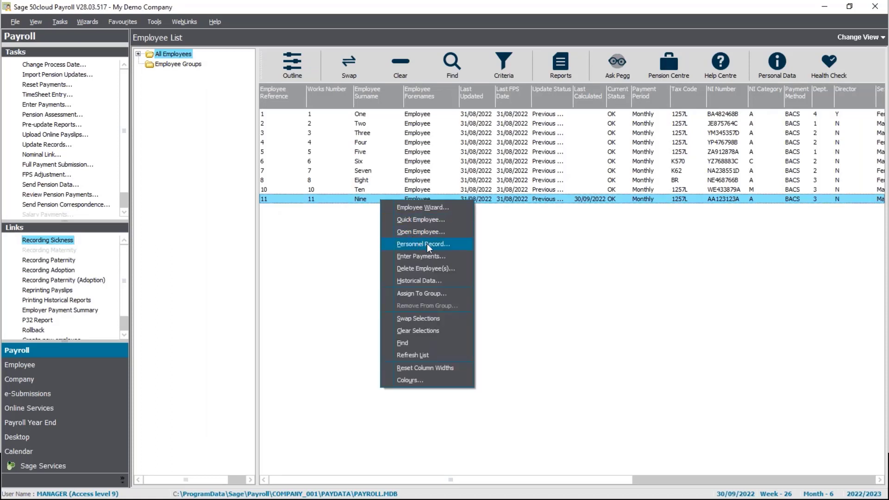
click(442, 234)
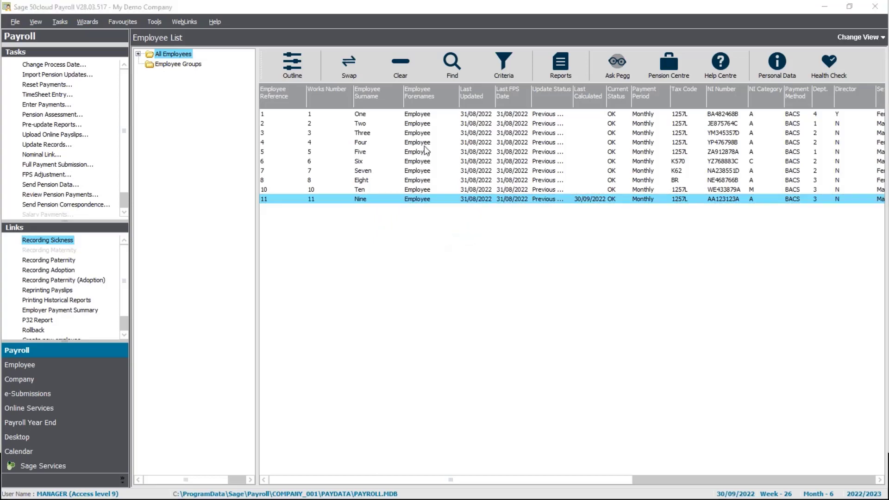
mouse_move(436, 107)
mouse_down()
mouse_move(460, 96)
mouse_move(448, 106)
mouse_up()
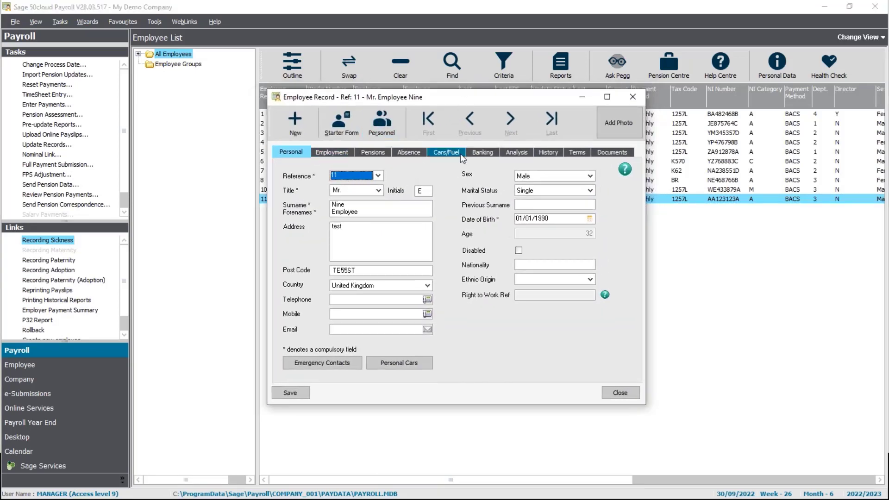
click(406, 155)
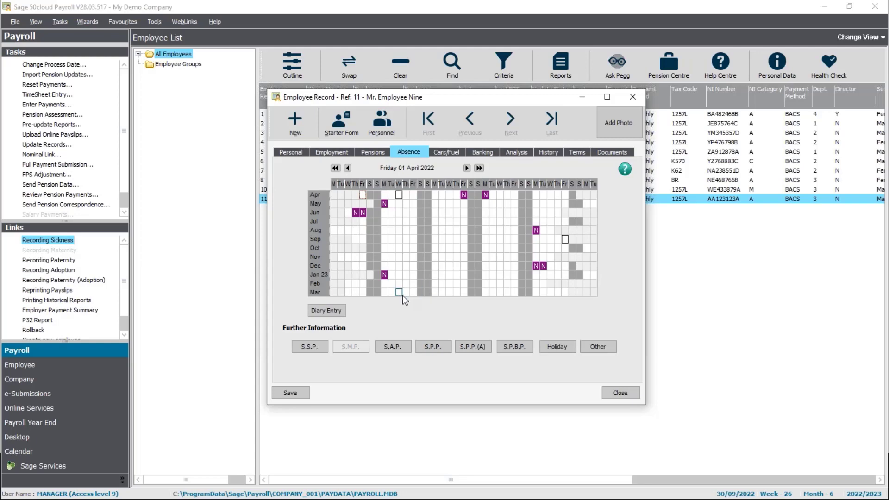
- View the 8-week gross earnings in the employee's Statutory Sick Pay details and exit them
click(316, 348)
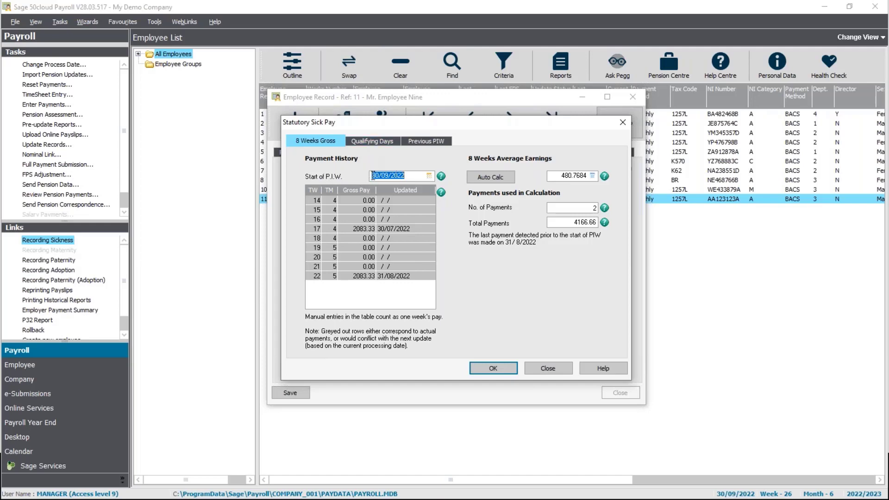
click(545, 370)
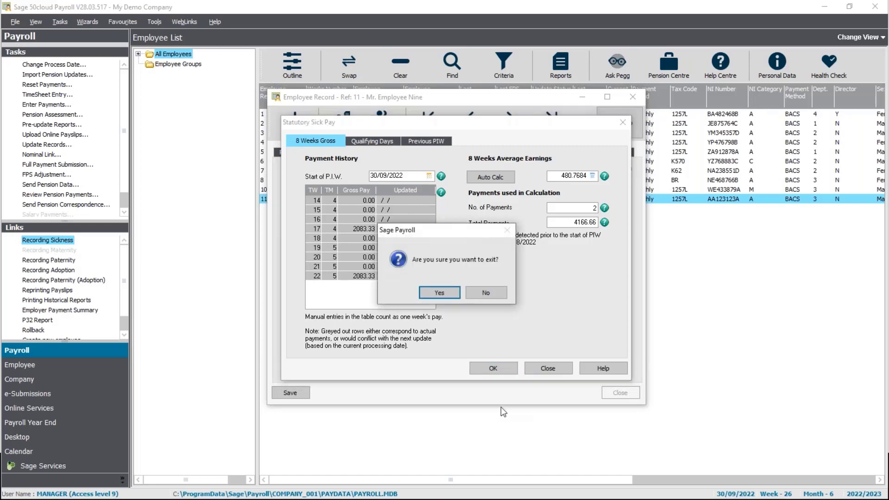
click(439, 292)
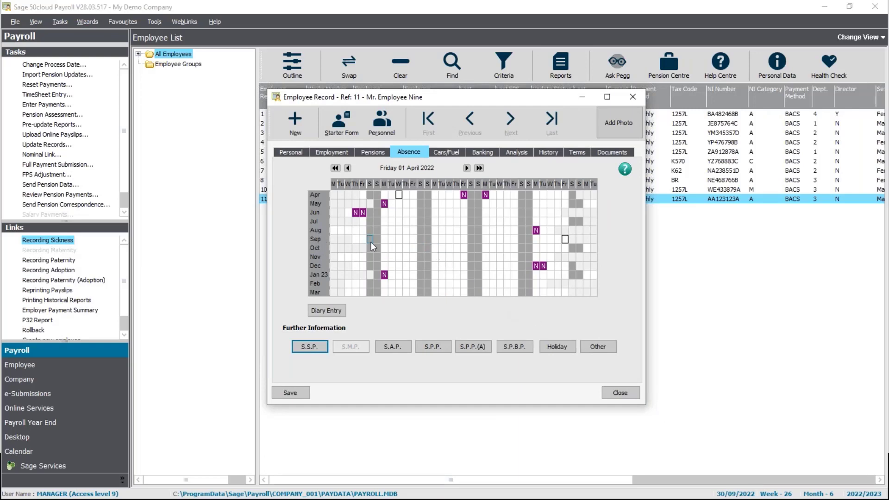
- Record SSP due to sickness from 12 to 25 September 2022 on the absence calendar with the comment "flu"
click(436, 241)
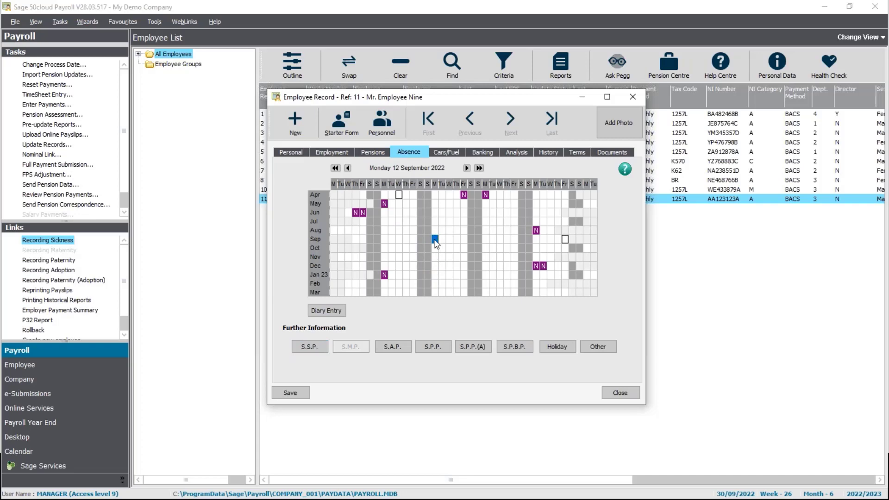
drag(436, 239, 529, 240)
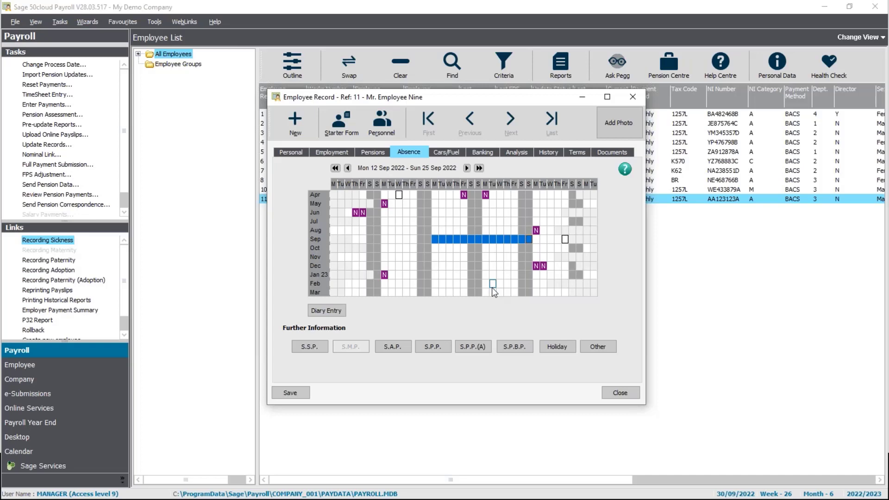
right_click(492, 241)
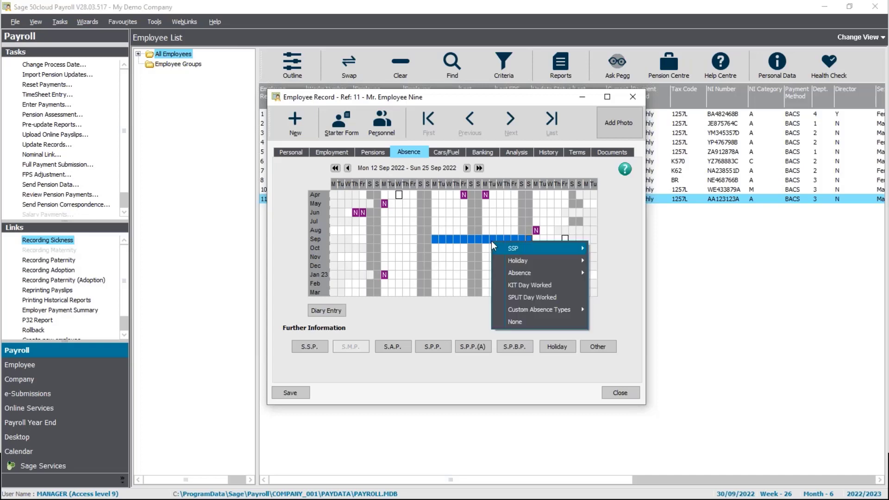
mouse_move(508, 249)
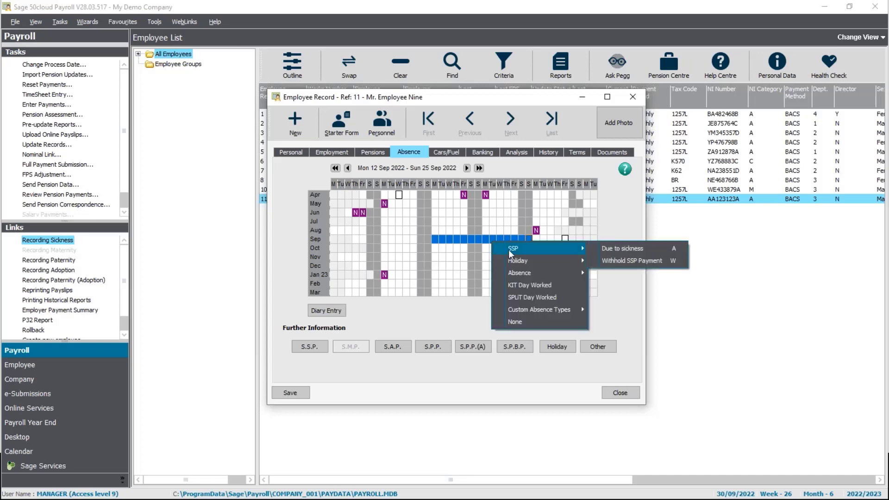
click(626, 250)
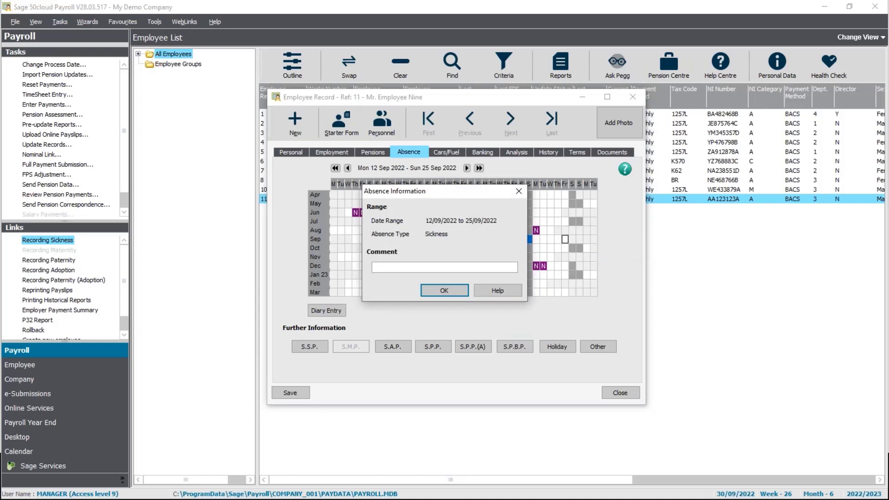
text(flu)
click(438, 290)
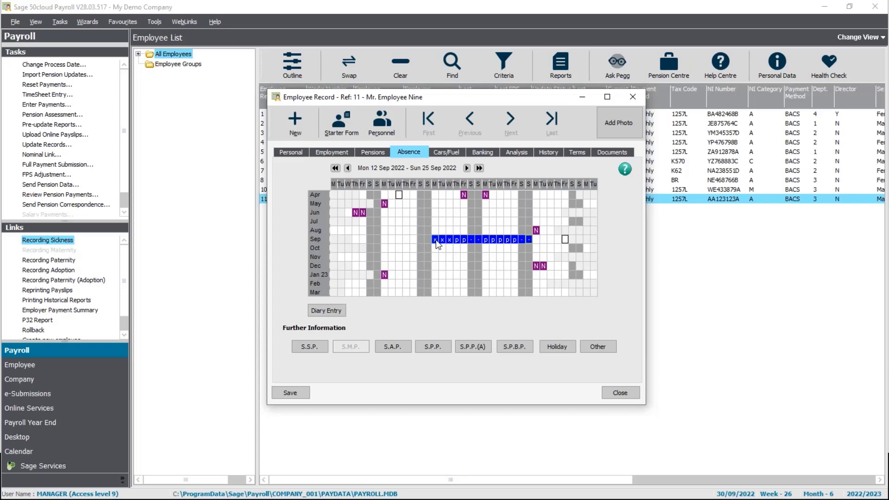
- Clear the recorded sickness absence from 12 to 25 September 2022 on the calendar
drag(435, 240, 463, 240)
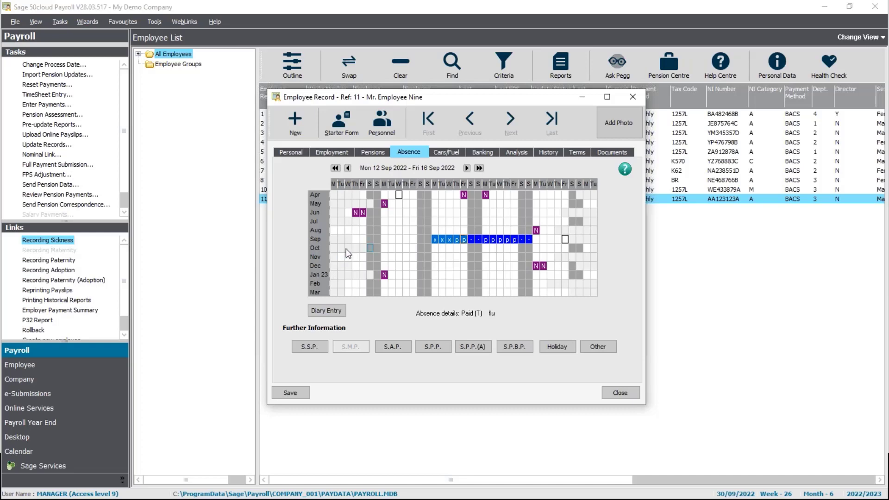
right_click(456, 237)
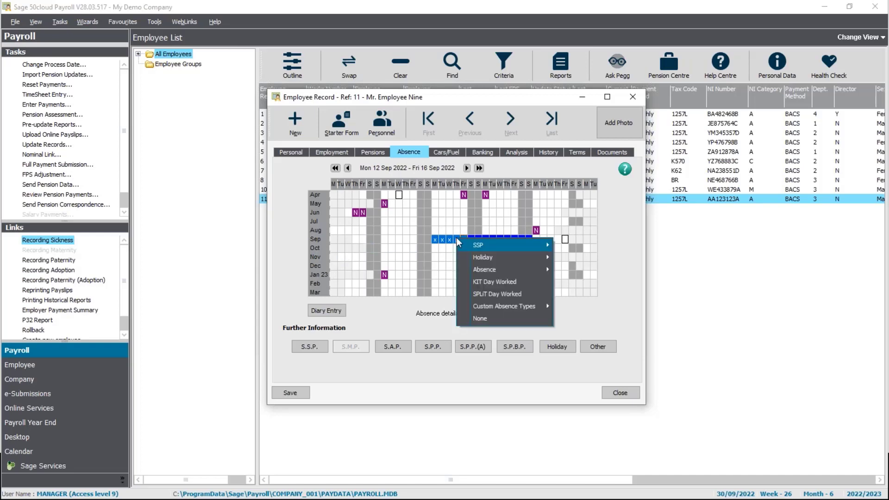
click(485, 319)
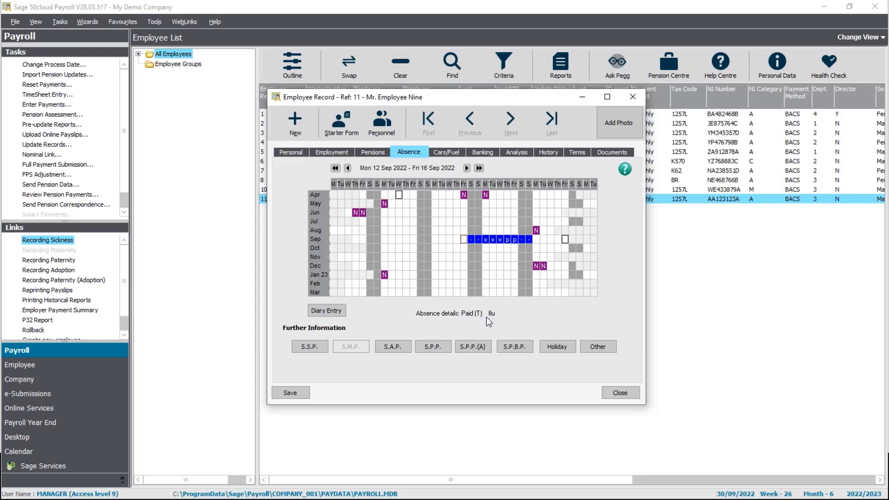
click(528, 238)
shift+click(469, 237)
right_click(481, 239)
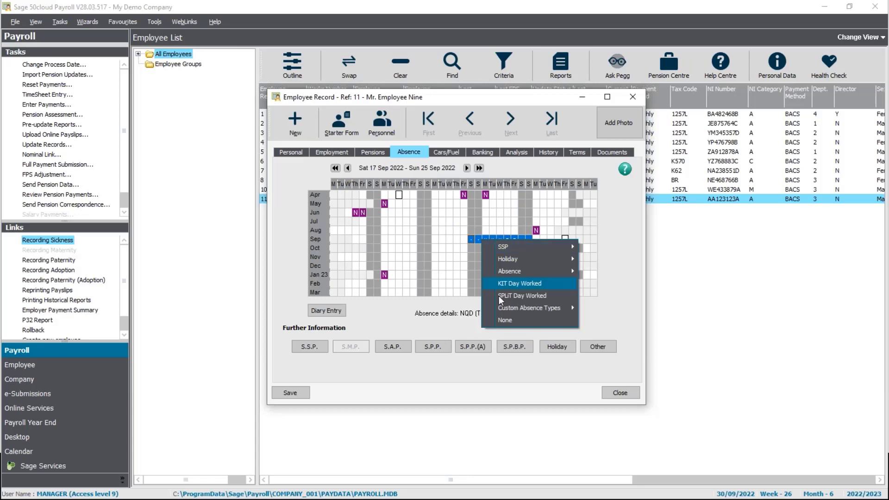
click(507, 321)
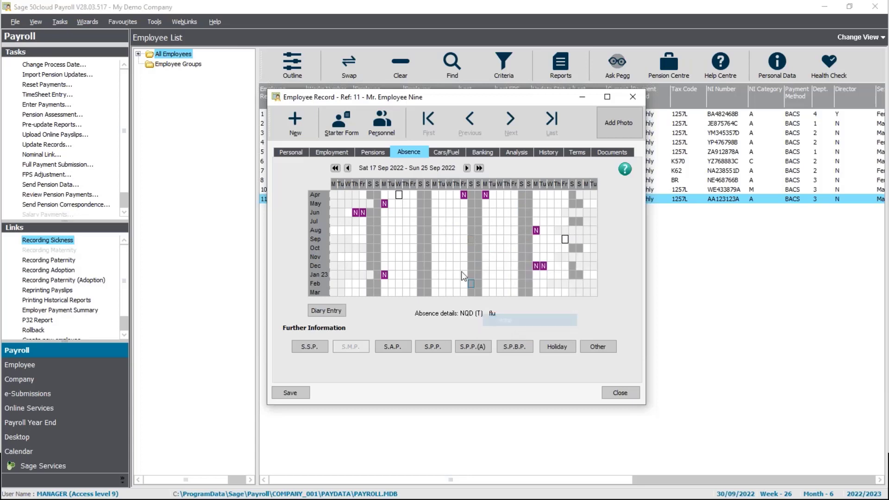
- Record SSP due to sickness for the working week from 12 to 16 September 2022, without a comment
drag(438, 243, 464, 240)
right_click(455, 242)
mouse_move(471, 250)
click(584, 248)
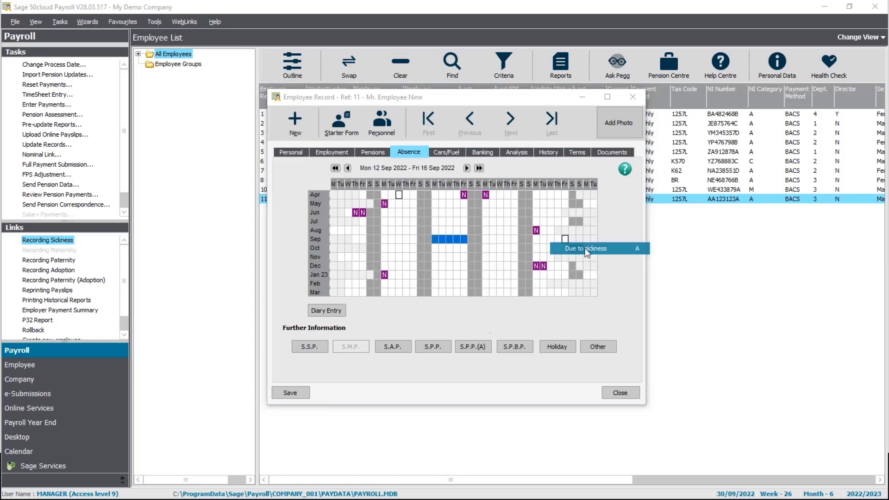
click(452, 292)
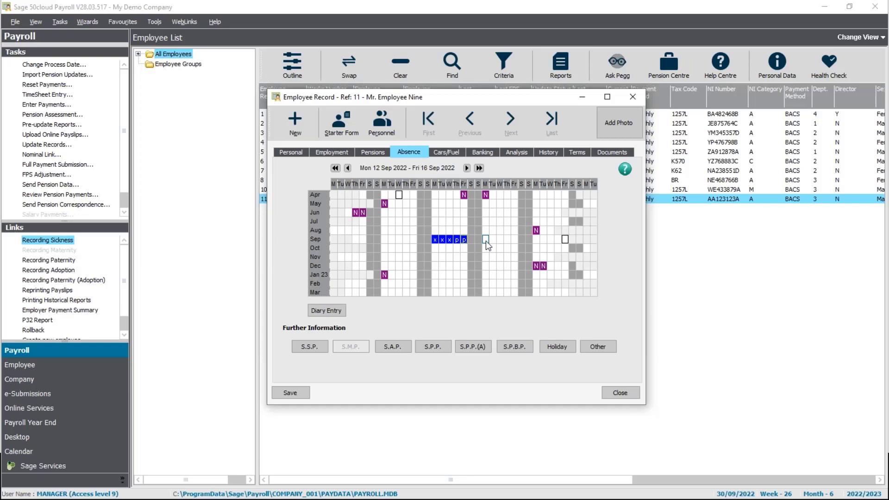
- Record SSP due to sickness from 19 to 21 September 2022, without a comment
drag(485, 239, 499, 240)
right_click(498, 239)
mouse_move(517, 250)
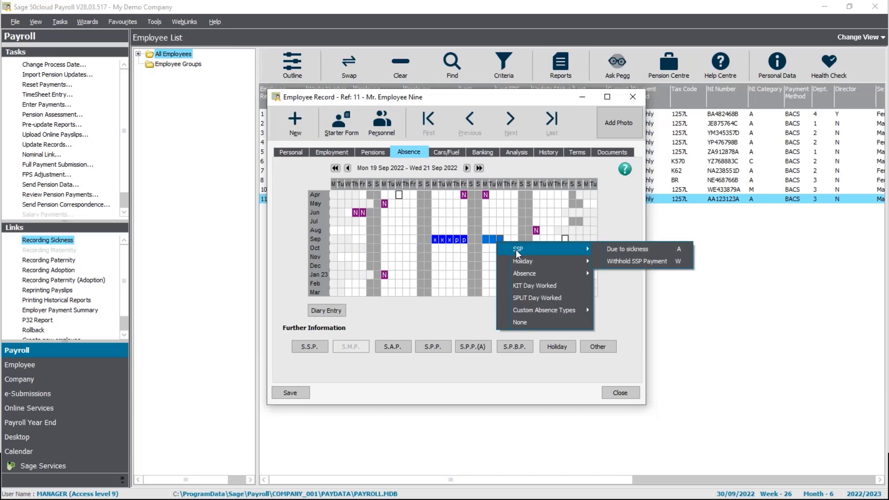
click(611, 250)
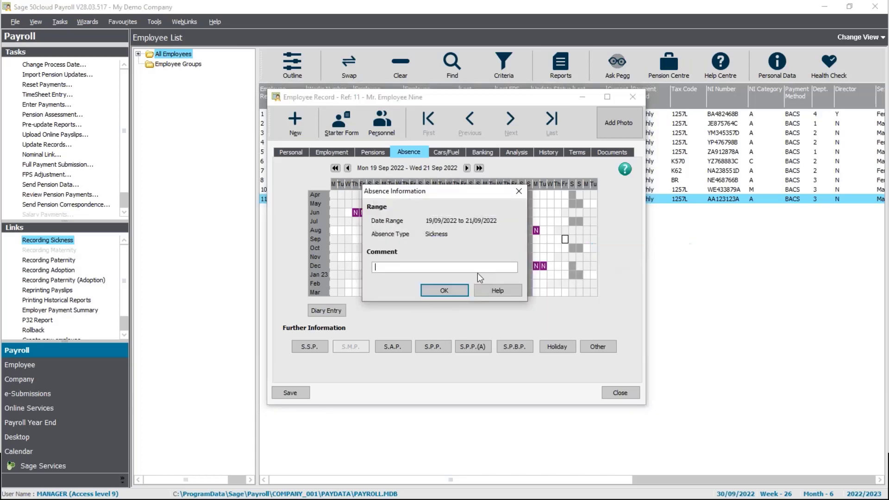
click(445, 290)
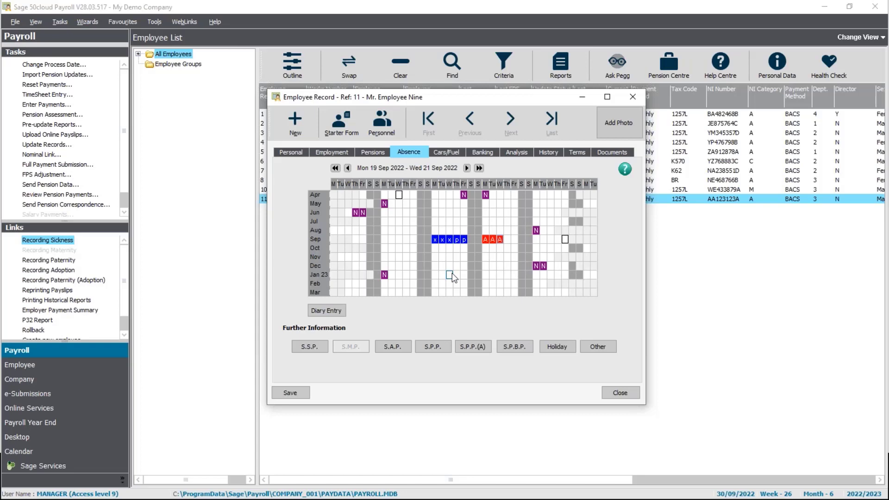
- Record SSP due to sickness for the weekend of 17 to 18 September 2022, linking the two absence periods
click(478, 239)
click(536, 275)
drag(471, 239, 479, 239)
right_click(478, 239)
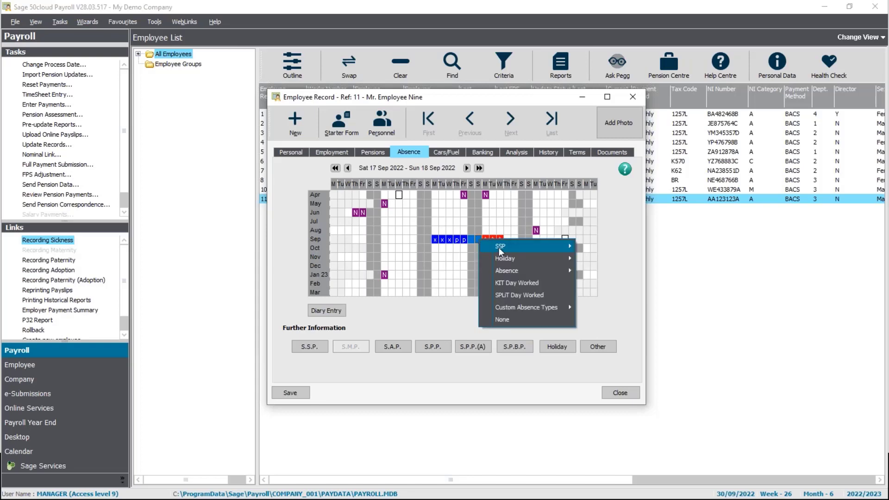
mouse_move(502, 247)
click(602, 249)
click(461, 290)
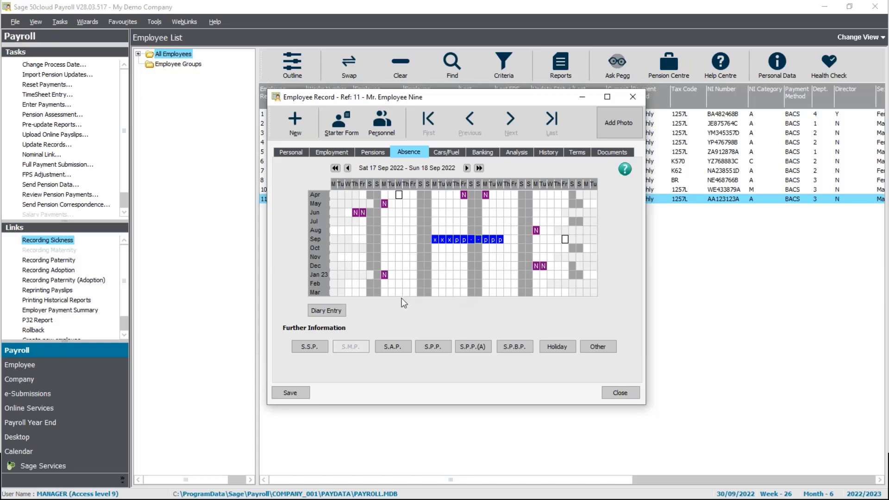
- Save the changed absence record and open the employee's Statutory Sick Pay details
click(316, 352)
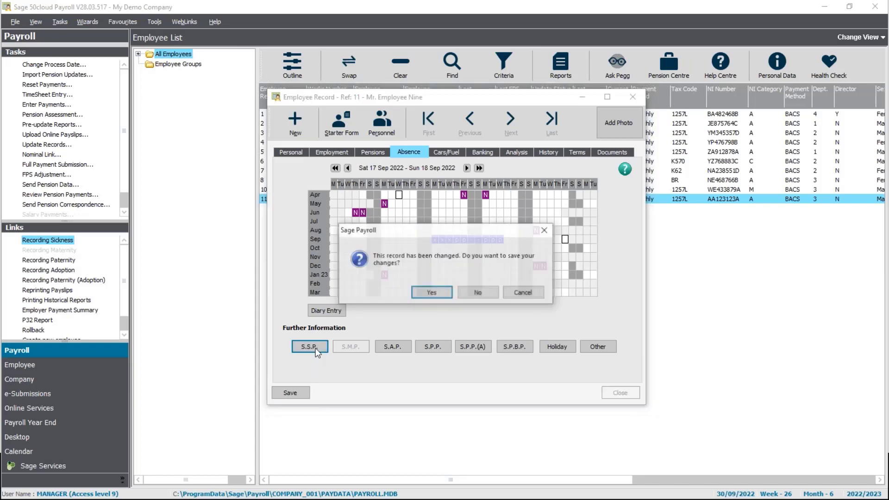
click(442, 293)
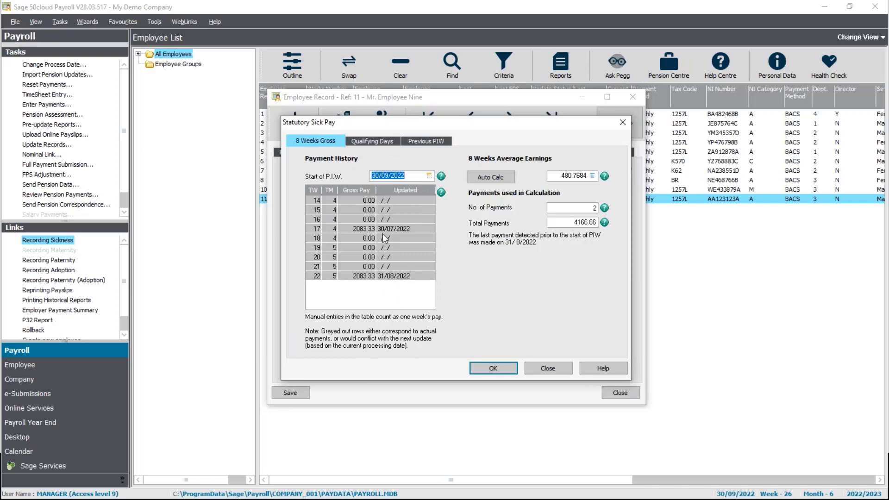
- Open the employee's qualifying days and add NNQQQQQ as a second working day pattern
click(372, 140)
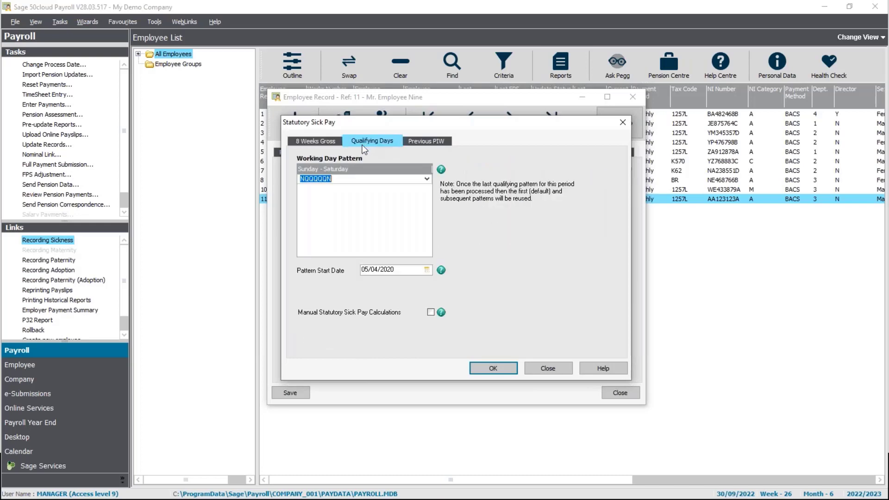
click(330, 189)
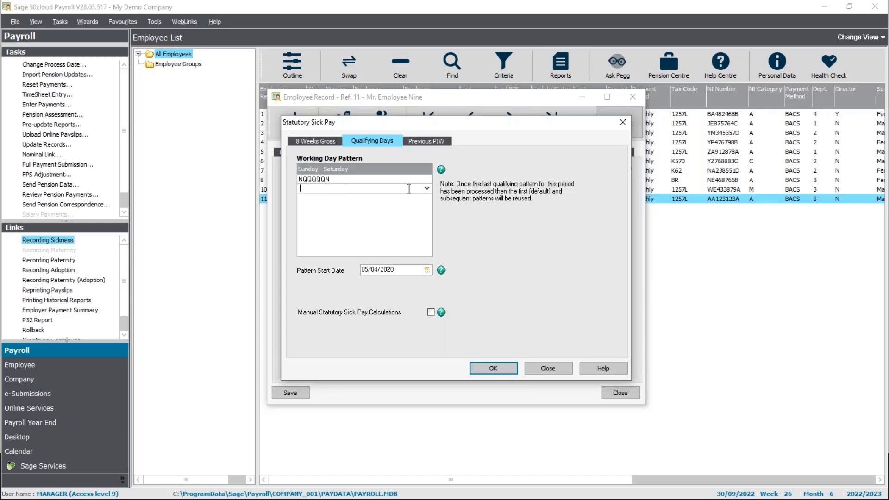
click(426, 188)
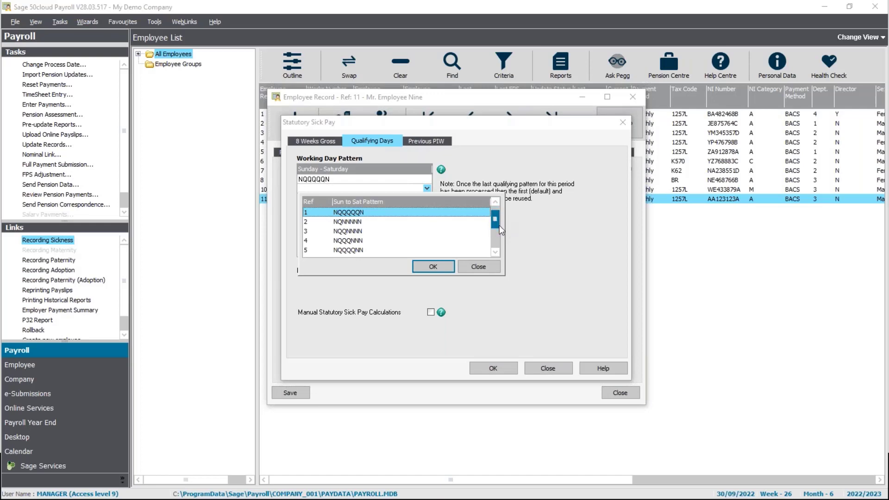
click(490, 266)
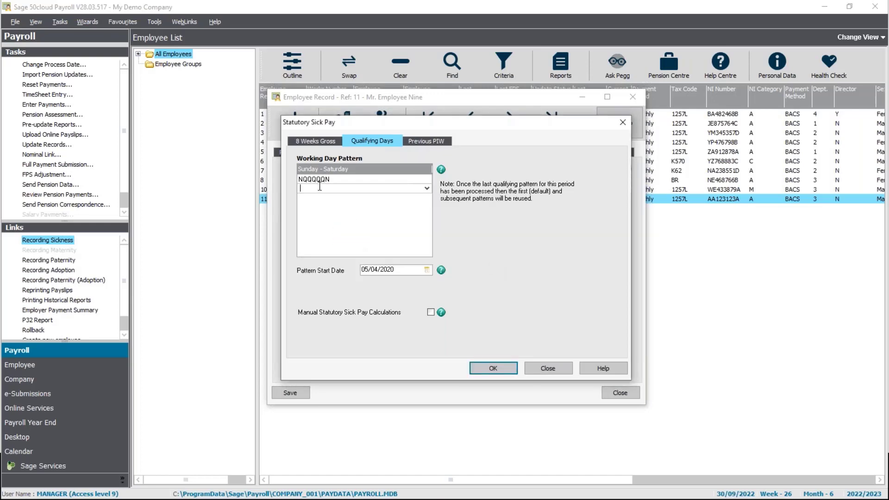
text(NNQQQQQ)
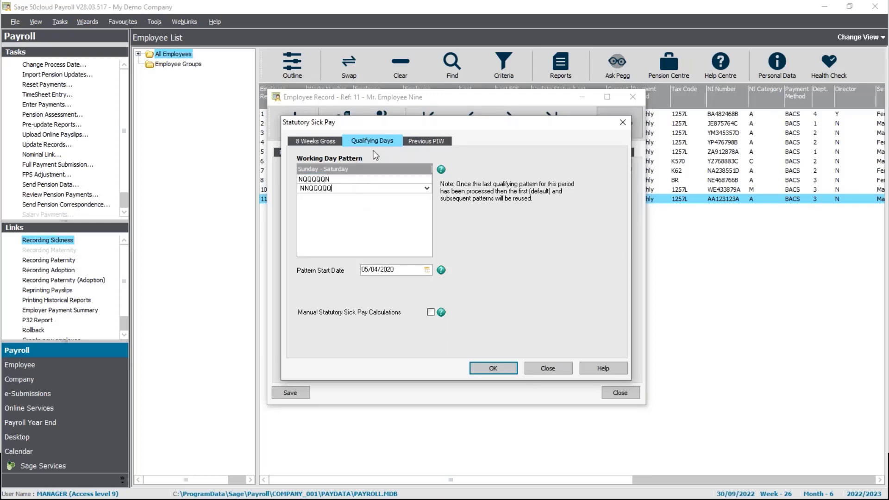
- Delete the second working day pattern, keeping only NQQQQQN
click(411, 270)
click(348, 189)
key(Delete)
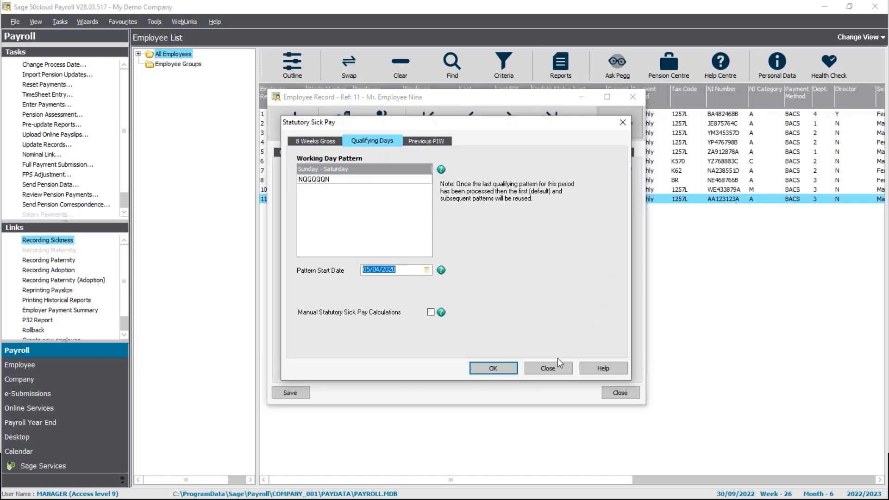
- Exit the Statutory Sick Pay details and the employee record, and open the same employee's SSP/Parental Leave calendar in Enter Payments
click(549, 371)
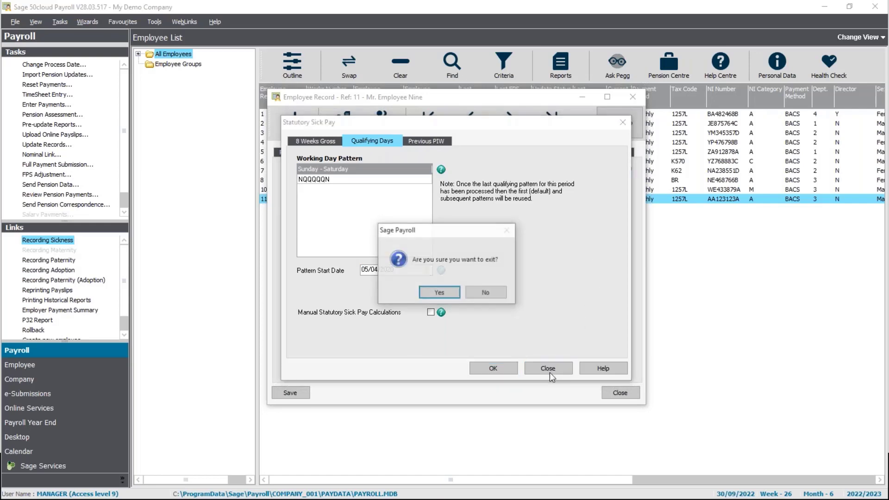
click(440, 293)
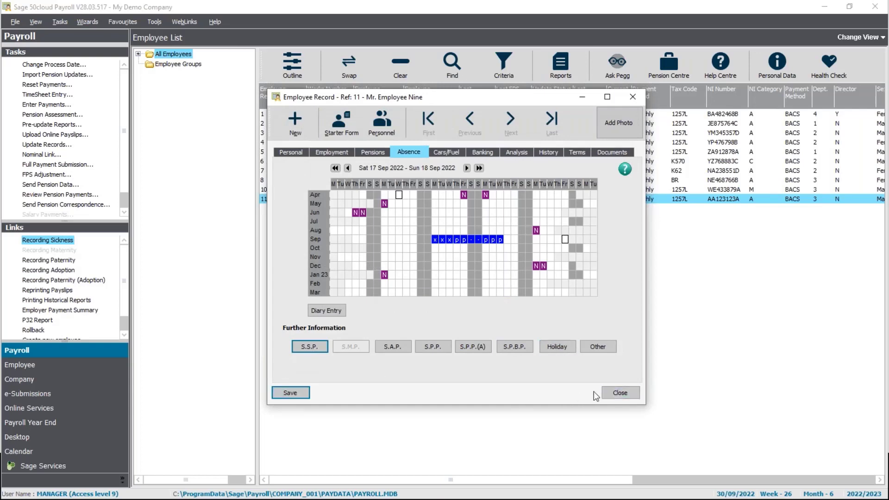
click(610, 392)
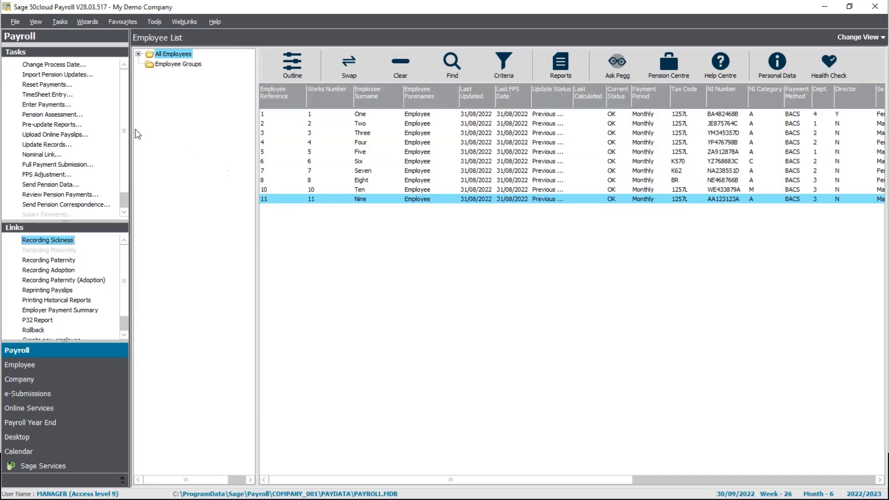
click(28, 103)
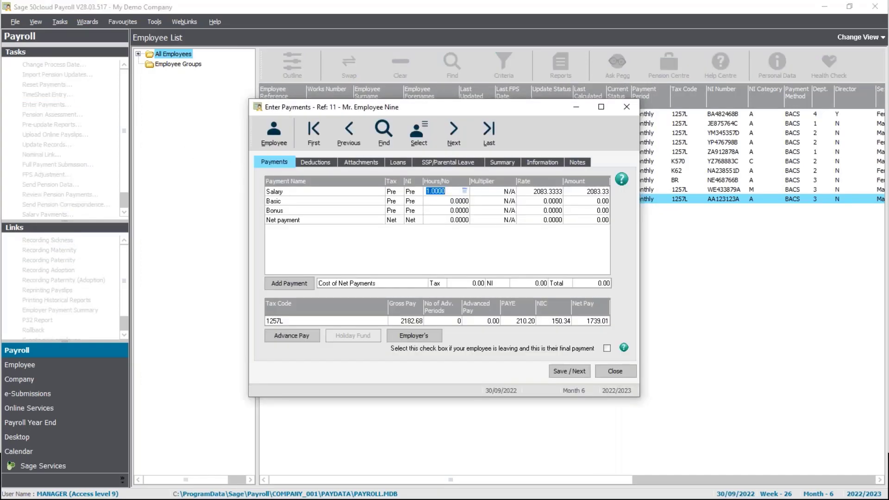
click(435, 161)
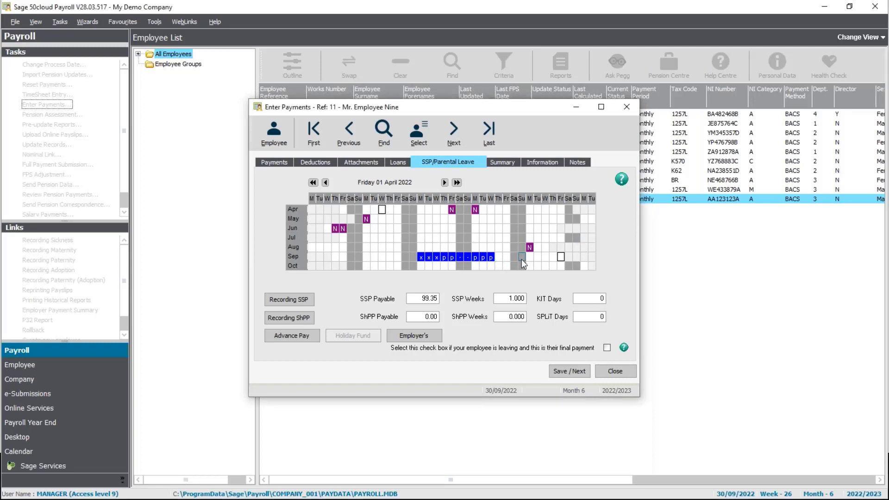
- Record SSP due to sickness from 22 to 25 September 2022 in the payment entry's leave calendar
drag(521, 258, 498, 259)
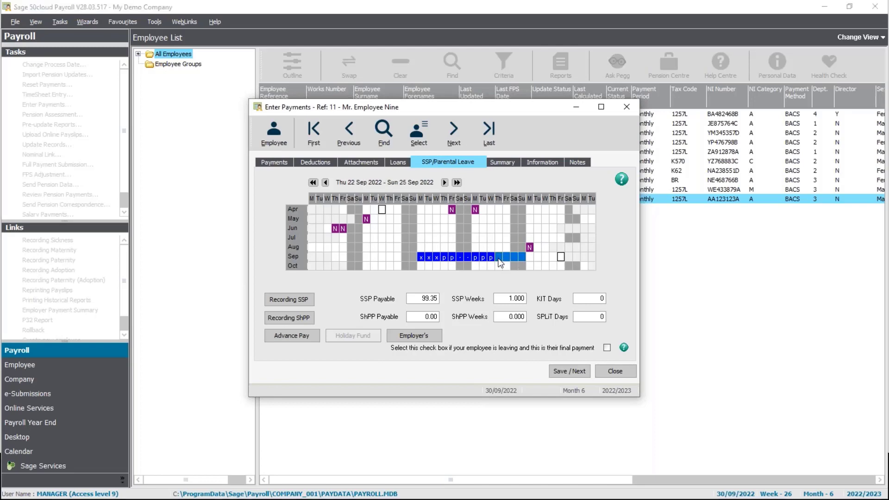
right_click(502, 263)
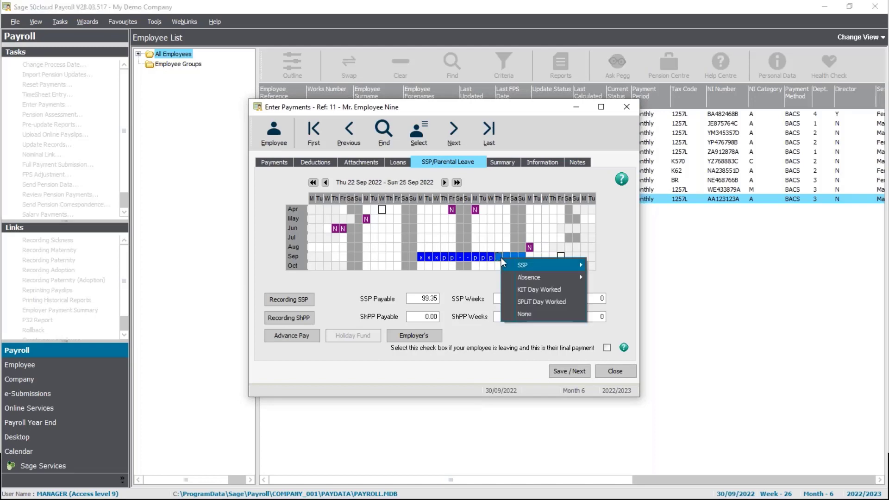
mouse_move(522, 268)
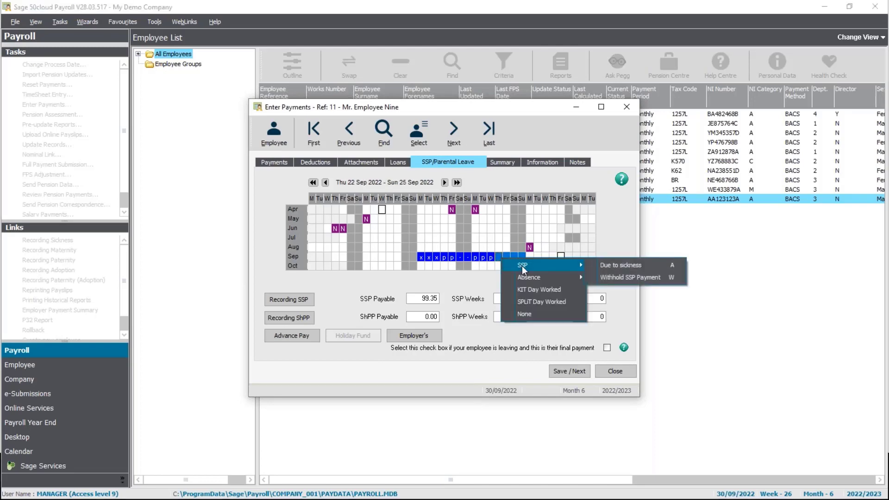
click(615, 266)
click(436, 293)
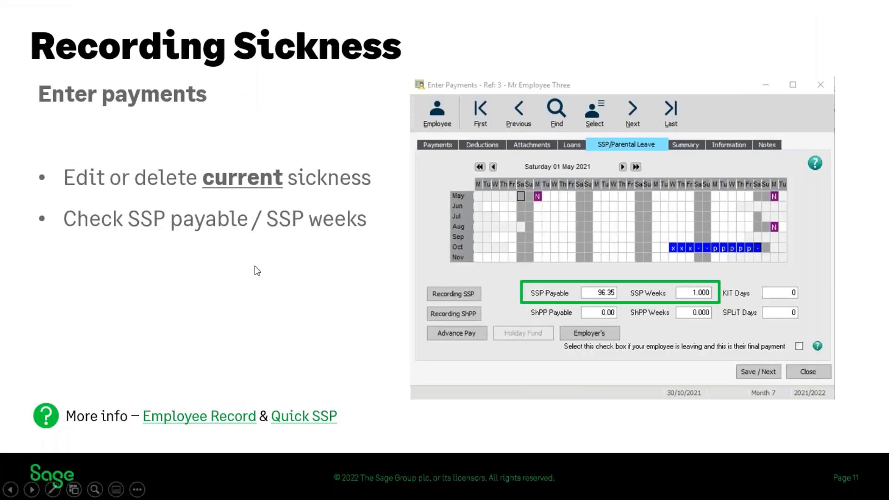
click(256, 266)
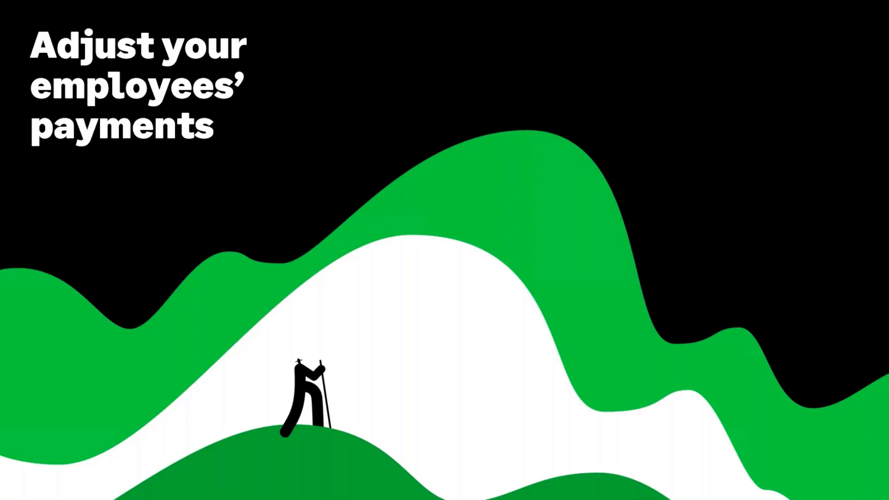
key(Right)
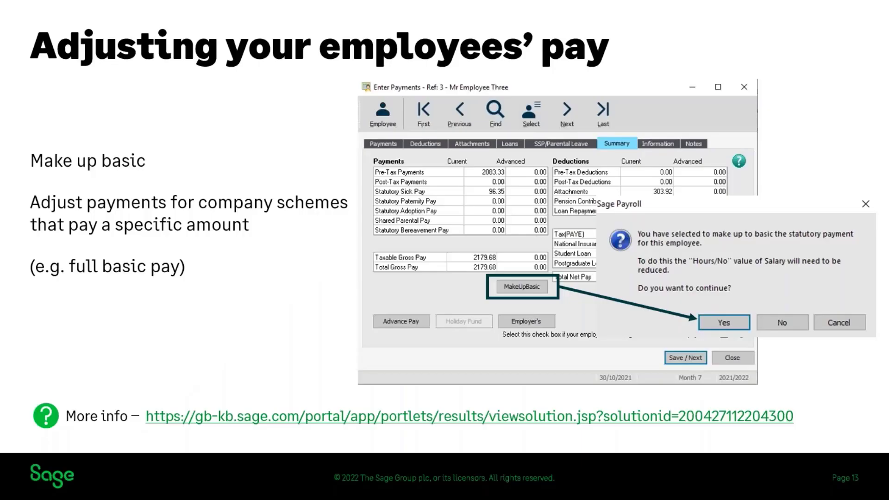